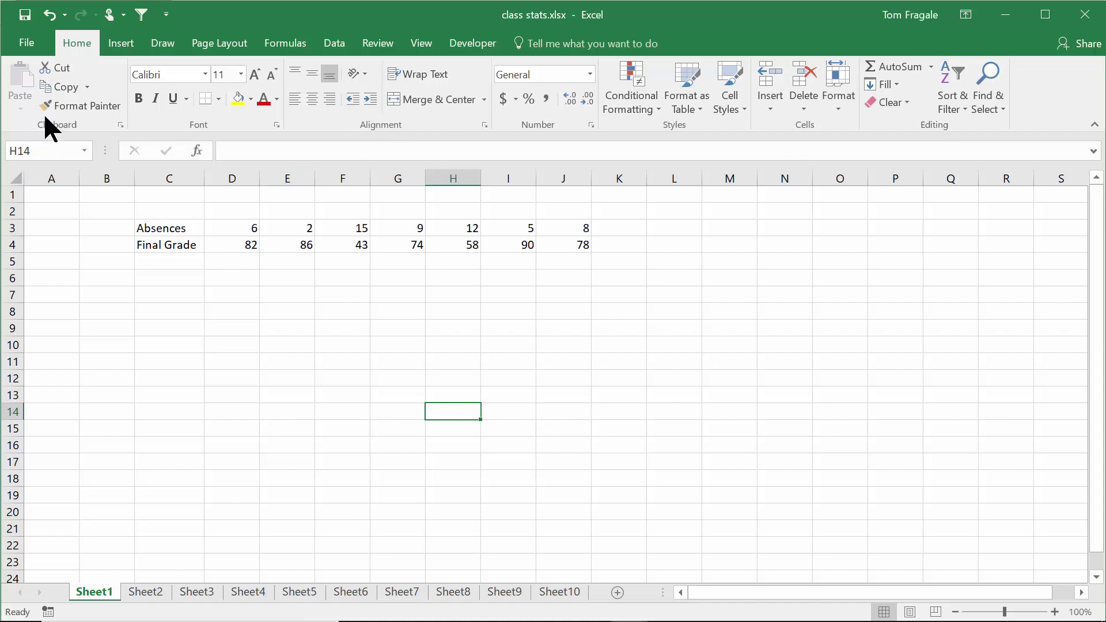
Enable the Analysis ToolPak add-in in the Excel add-ins options.
{"action": "left_click", "coordinate": [28, 42]}
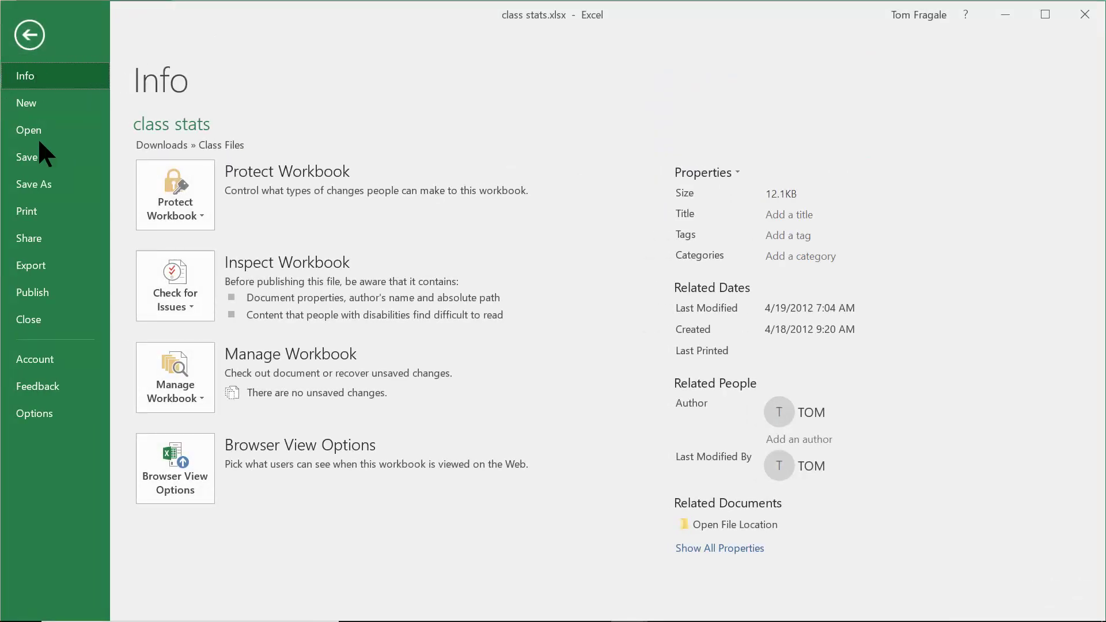
{"action": "left_click", "coordinate": [42, 410]}
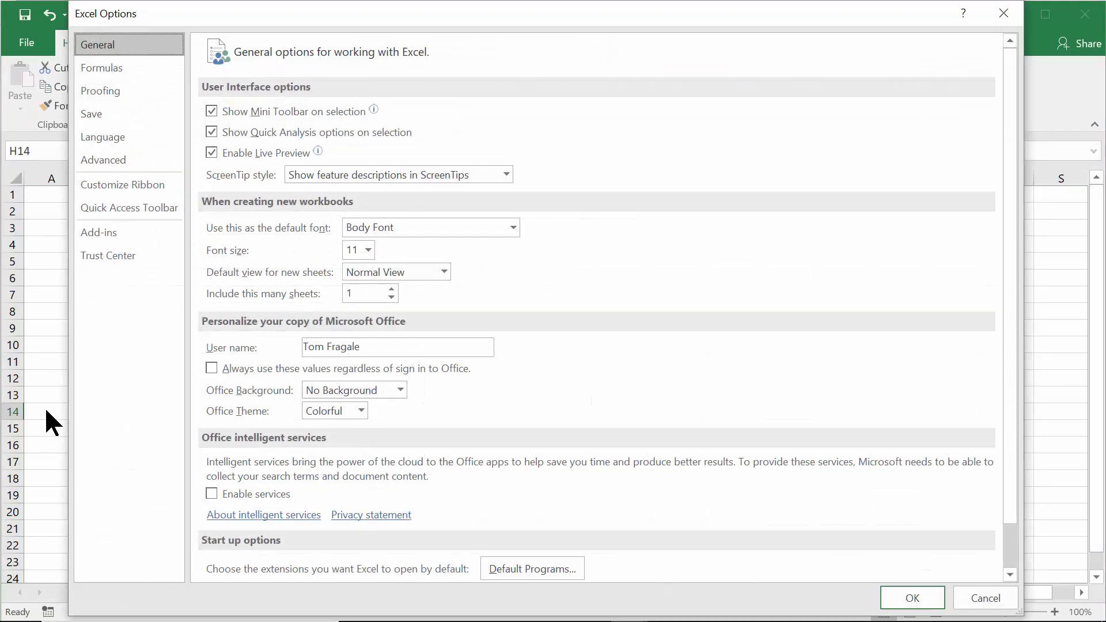
{"action": "left_click", "coordinate": [122, 231]}
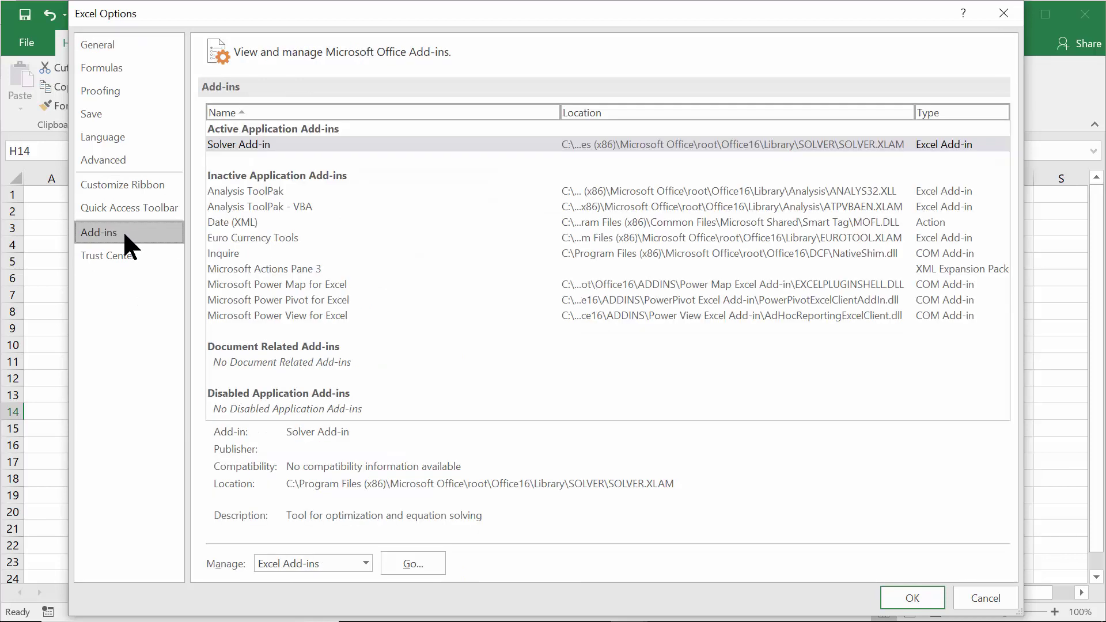
{"action": "left_click", "coordinate": [405, 561]}
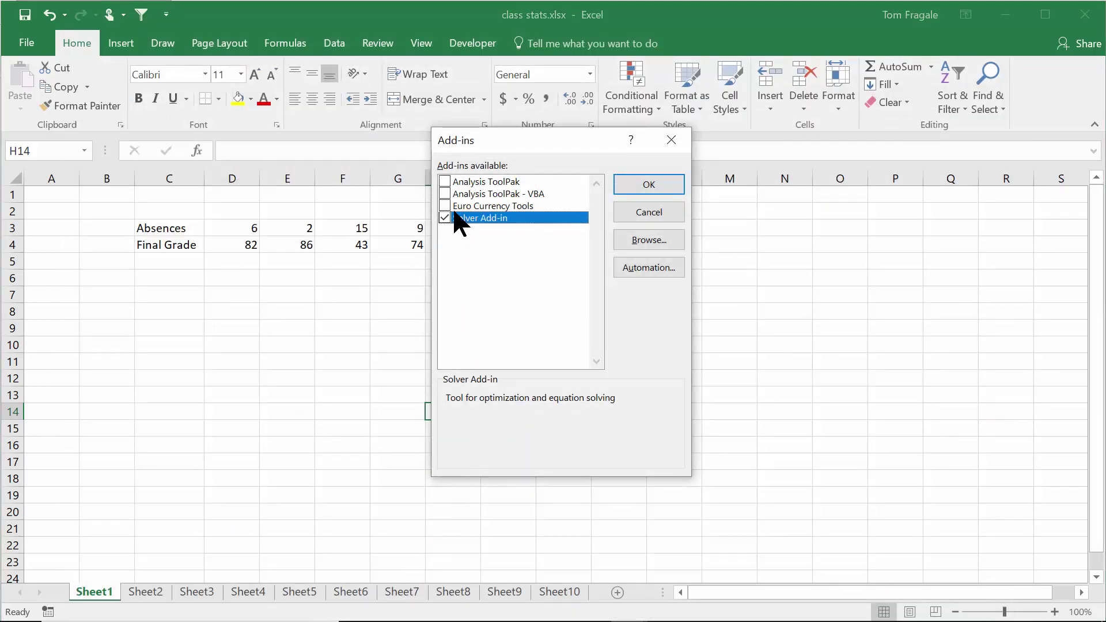
{"action": "left_click", "coordinate": [444, 182]}
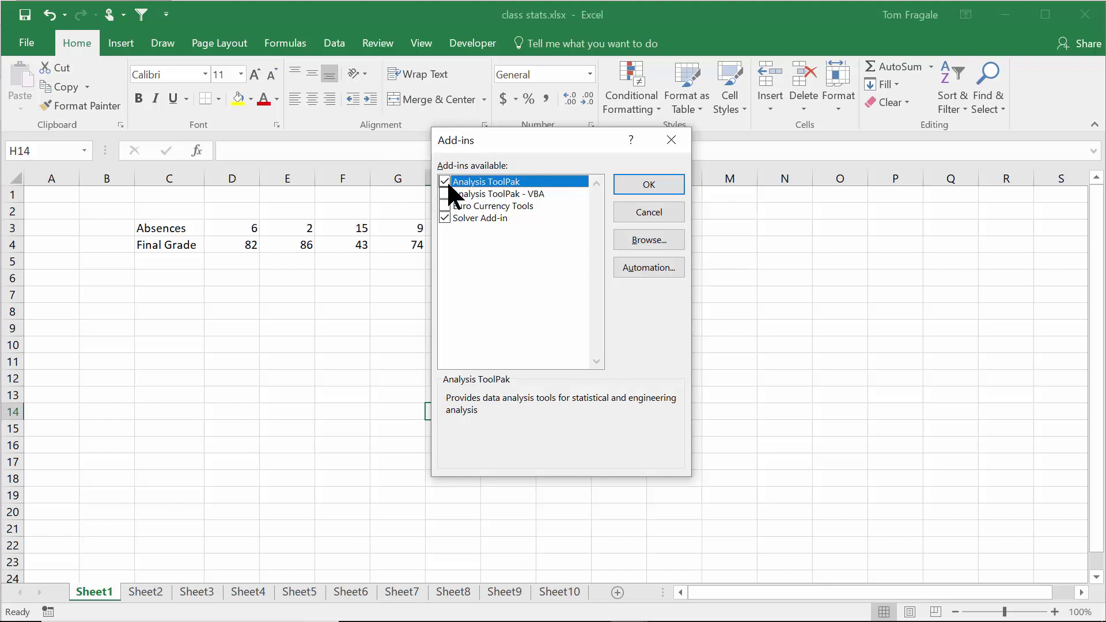
{"action": "left_click", "coordinate": [638, 185]}
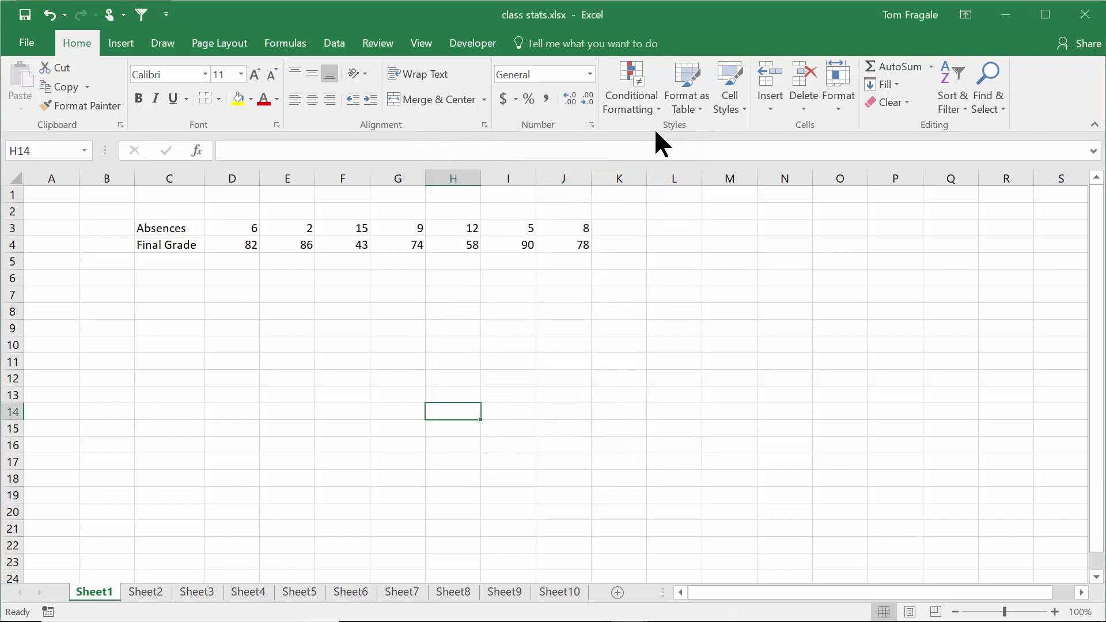
Start the Correlation tool from the Data Analysis tools, keeping its dialog clear of the Absences and Final Grade rows.
{"action": "left_click", "coordinate": [338, 44]}
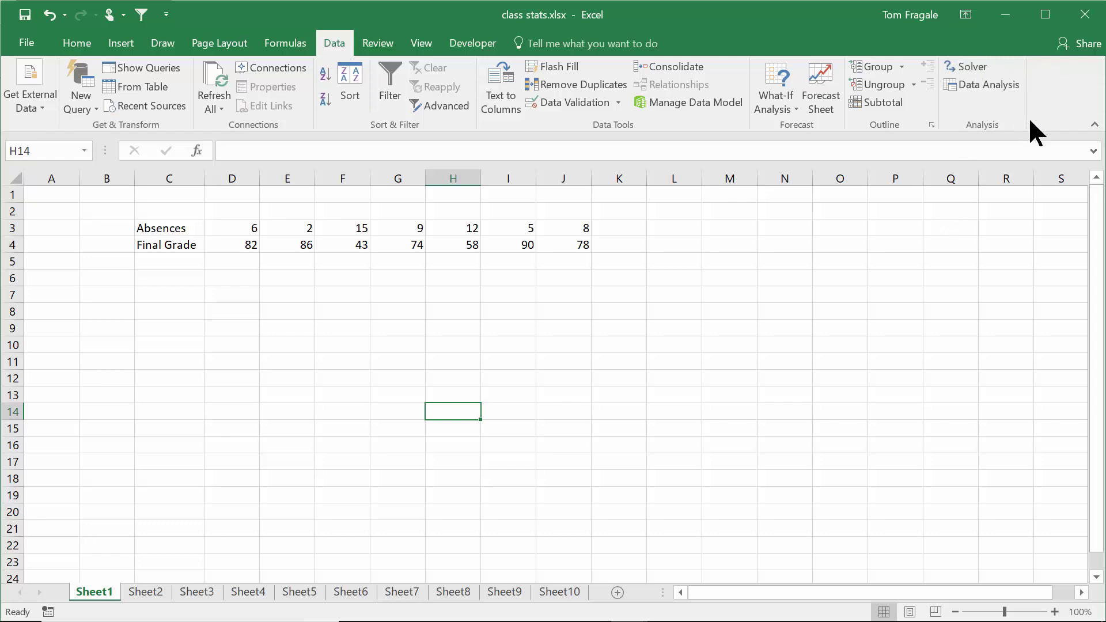
{"action": "left_click", "coordinate": [966, 85]}
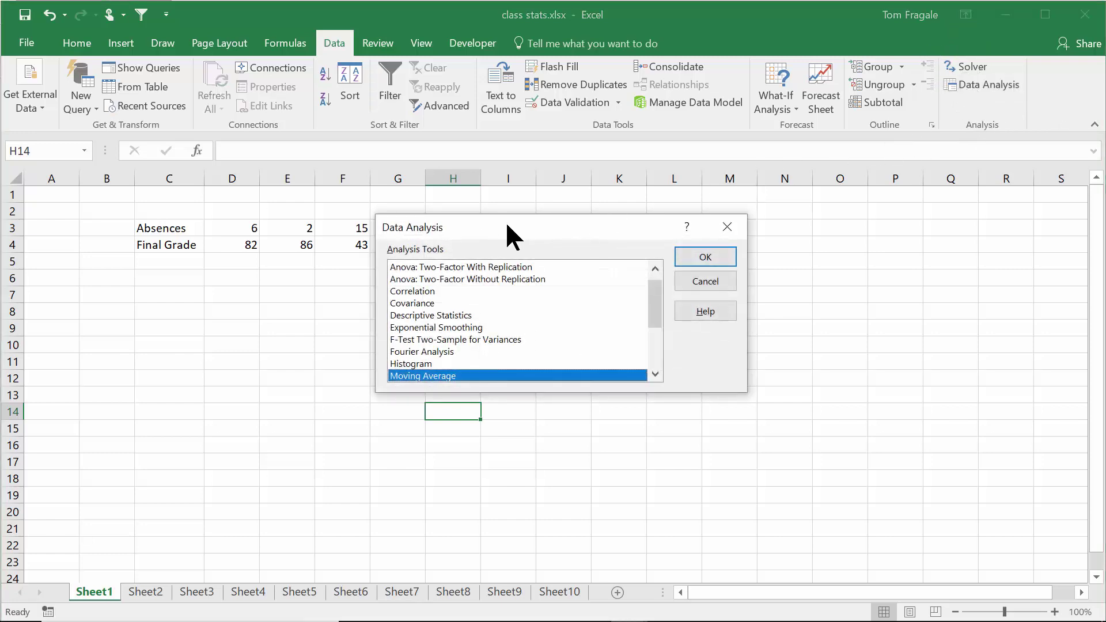
{"action": "left_click_drag", "start_coordinate": [507, 222], "coordinate": [539, 219]}
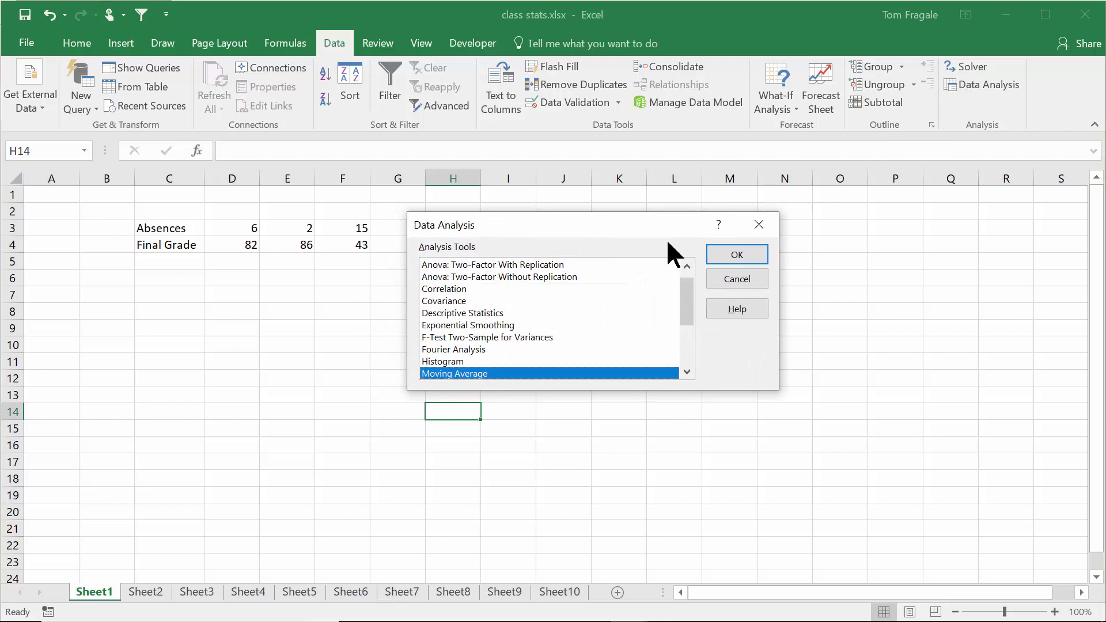
{"action": "left_click", "coordinate": [469, 289]}
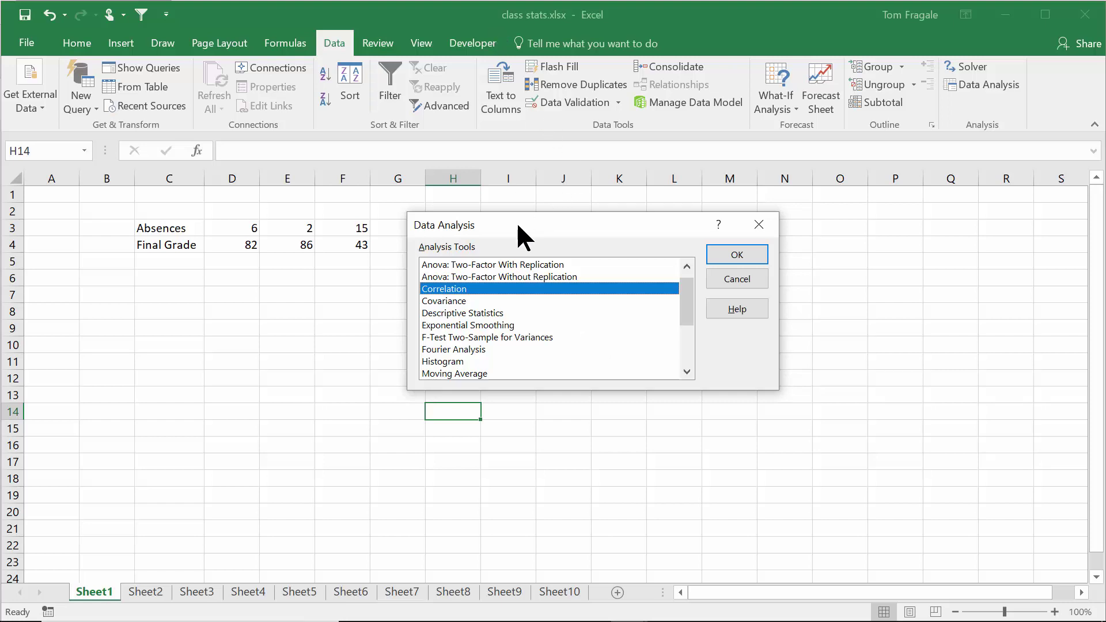
{"action": "left_click_drag", "start_coordinate": [517, 226], "coordinate": [429, 330]}
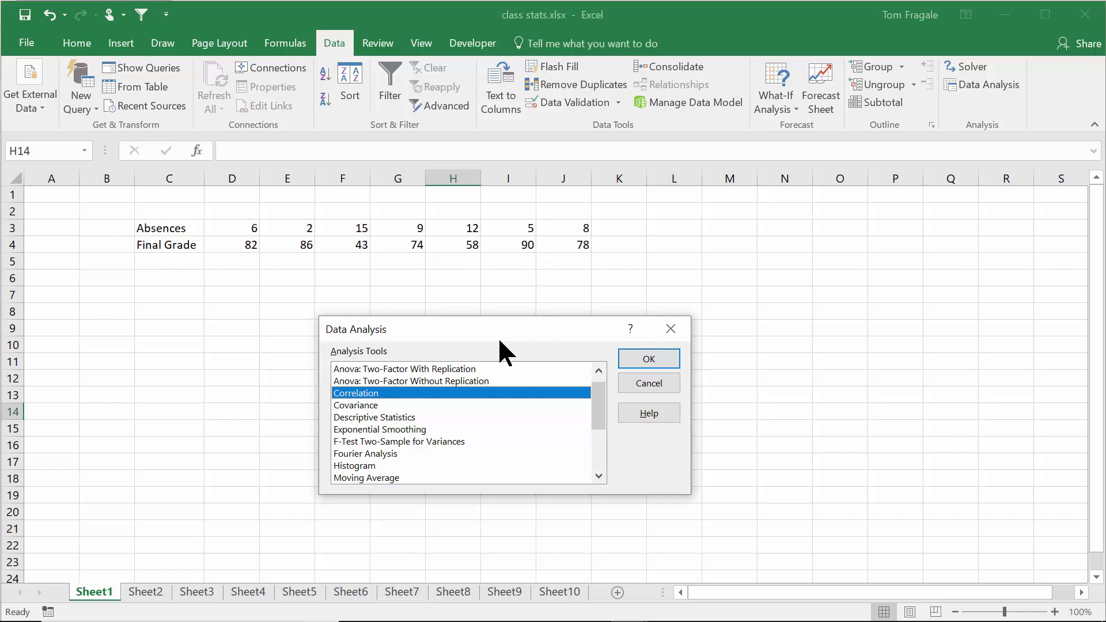
{"action": "left_click_drag", "start_coordinate": [480, 330], "coordinate": [600, 305]}
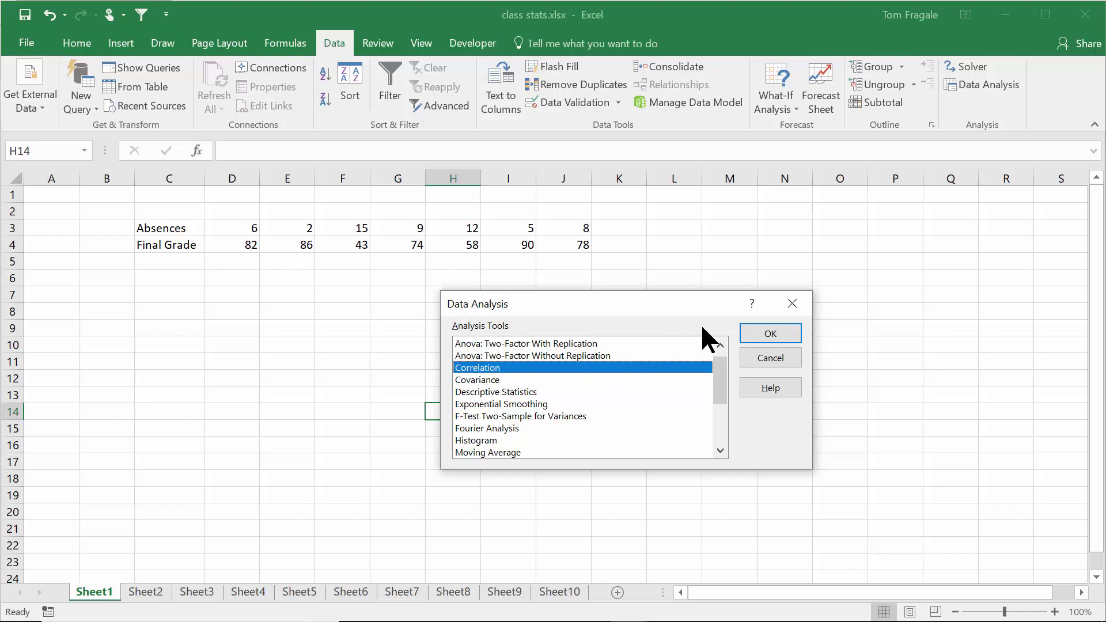
{"action": "left_click", "coordinate": [771, 334]}
{"action": "left_click_drag", "start_coordinate": [570, 281], "coordinate": [266, 288]}
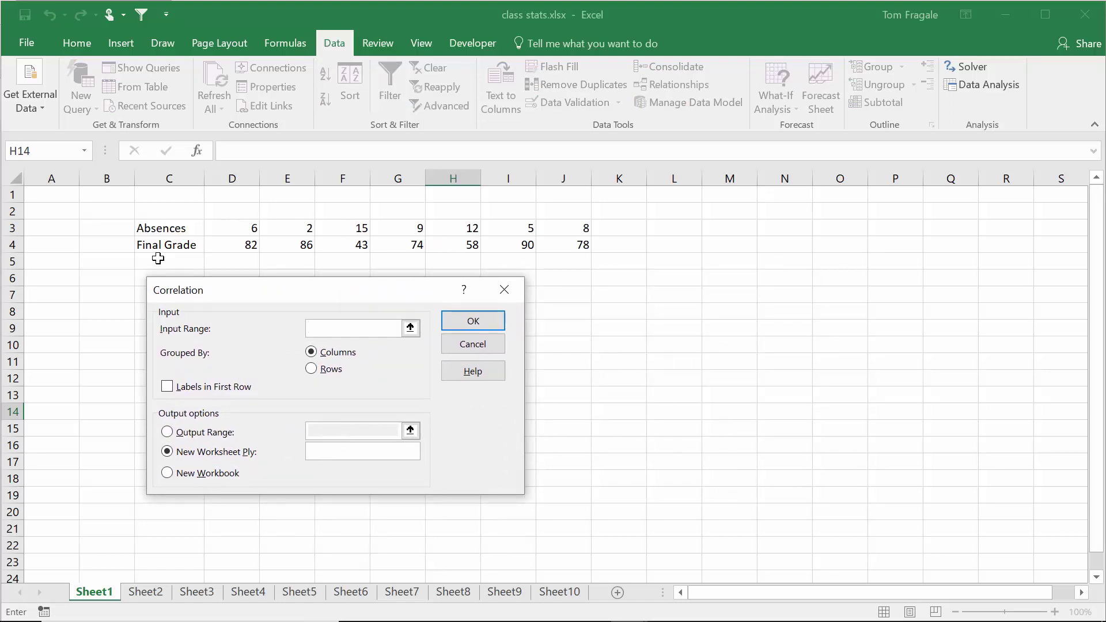
Run the correlation on C3:J4, grouped by rows with labels in the first column, and output it to a new worksheet.
{"action": "left_click_drag", "start_coordinate": [156, 229], "coordinate": [584, 246]}
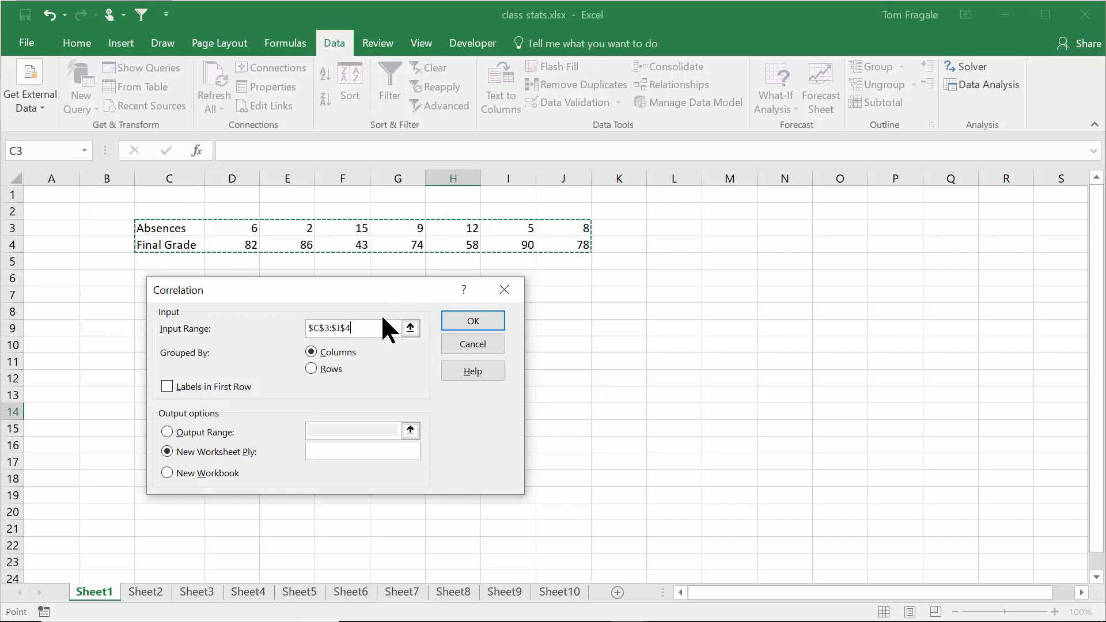
{"action": "left_click", "coordinate": [312, 367]}
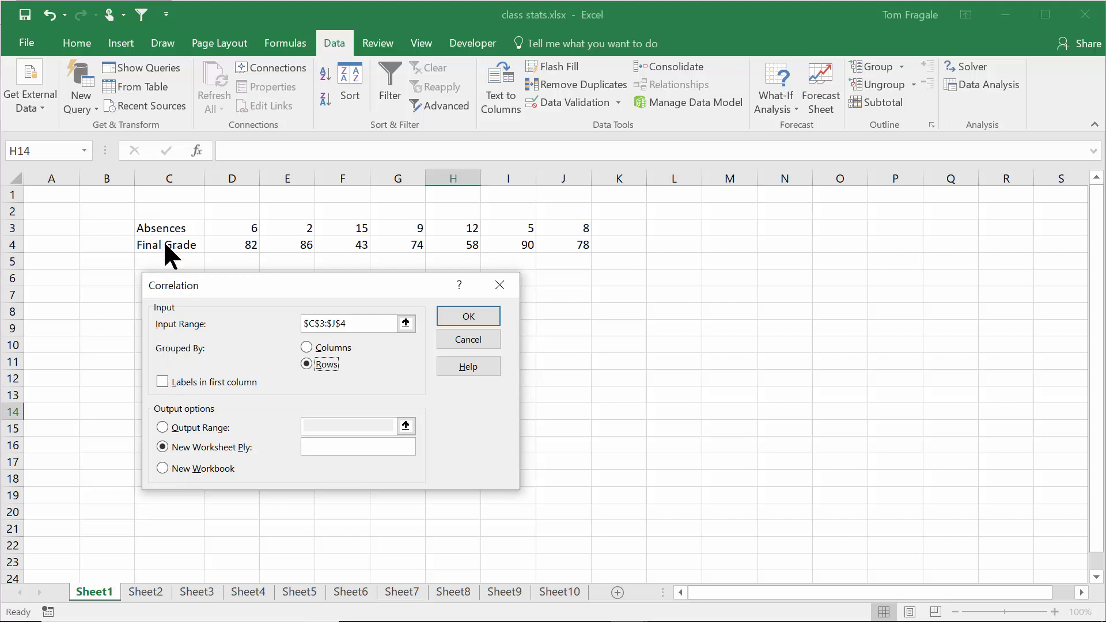
{"action": "left_click", "coordinate": [161, 383]}
{"action": "left_click_drag", "start_coordinate": [271, 279], "coordinate": [334, 279]}
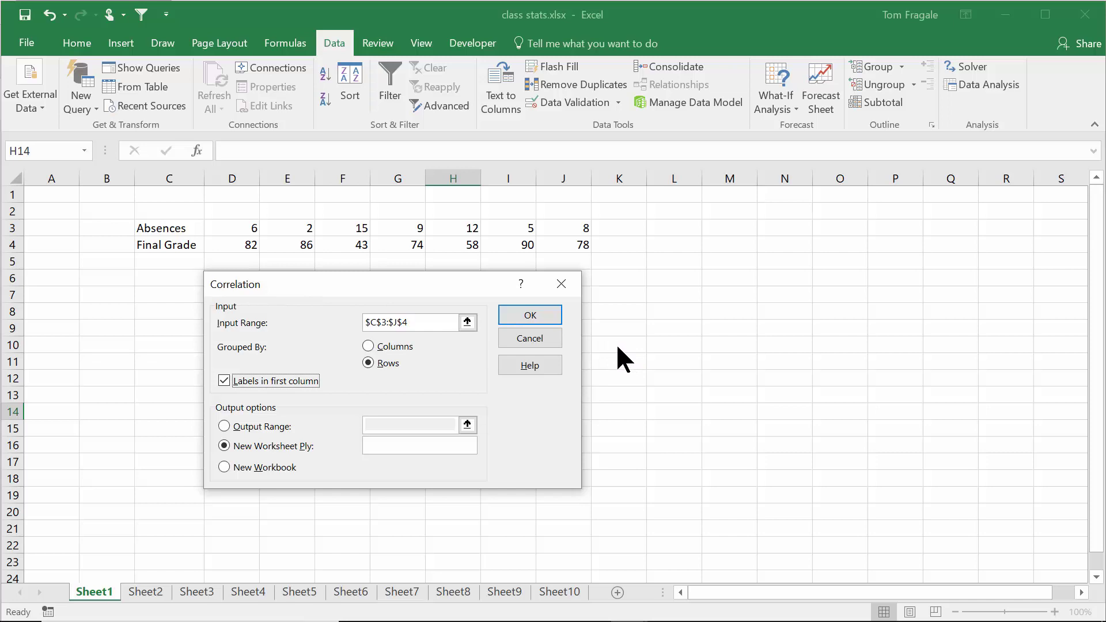
{"action": "left_click", "coordinate": [518, 315]}
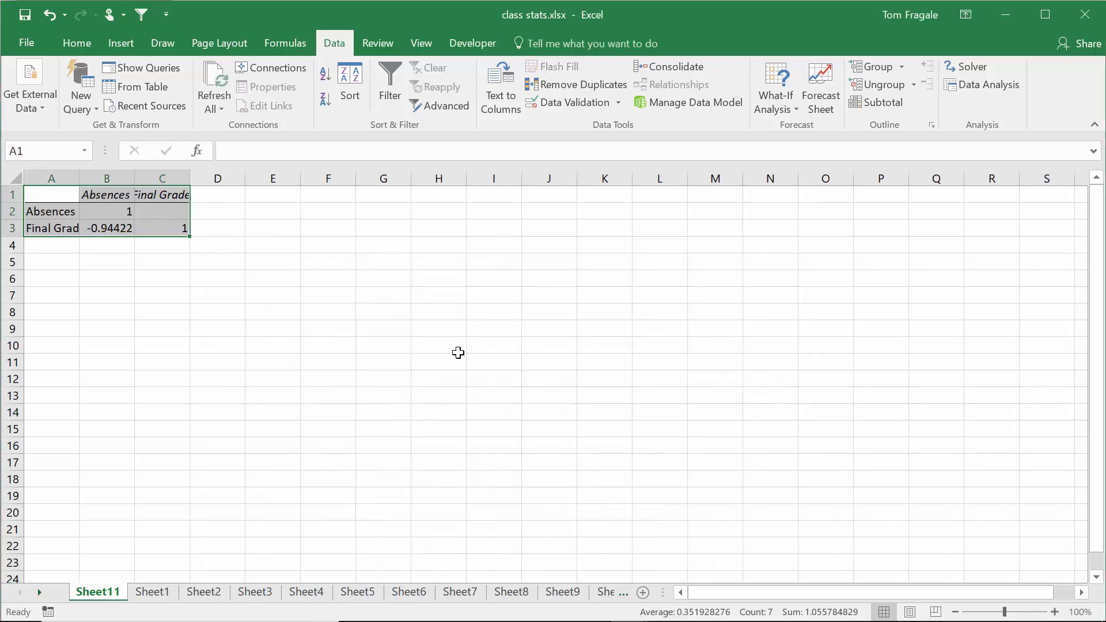
Examine the correlation matrix for Absences and Final Grade, including the coefficient between the two variables in B3.
{"action": "left_click", "coordinate": [107, 194]}
{"action": "left_click", "coordinate": [65, 211]}
{"action": "left_click", "coordinate": [104, 210]}
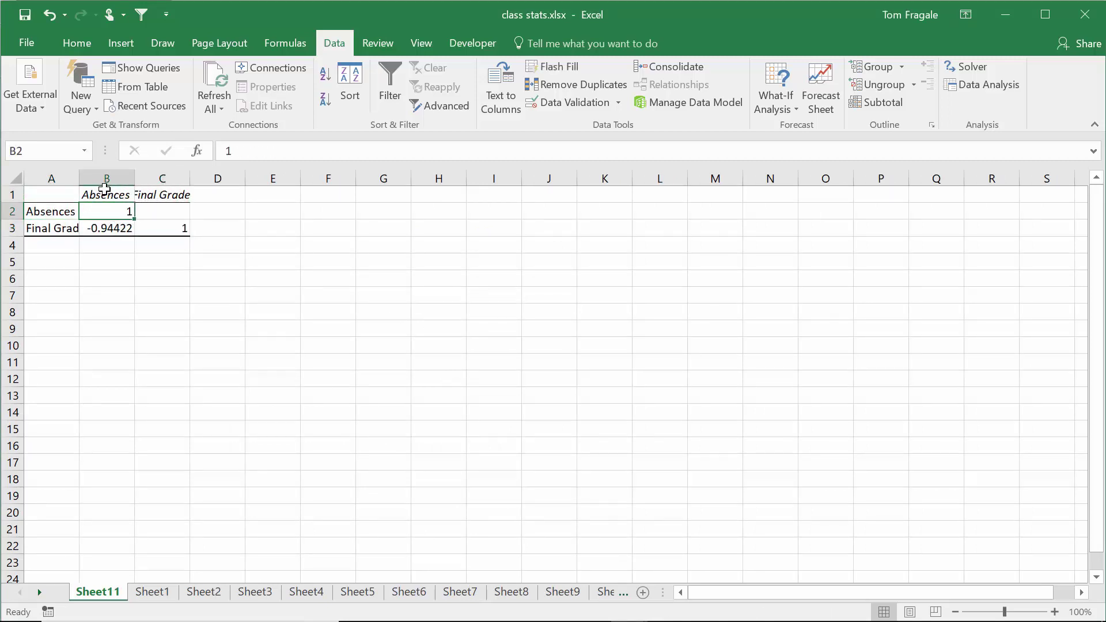
{"action": "left_click", "coordinate": [169, 194]}
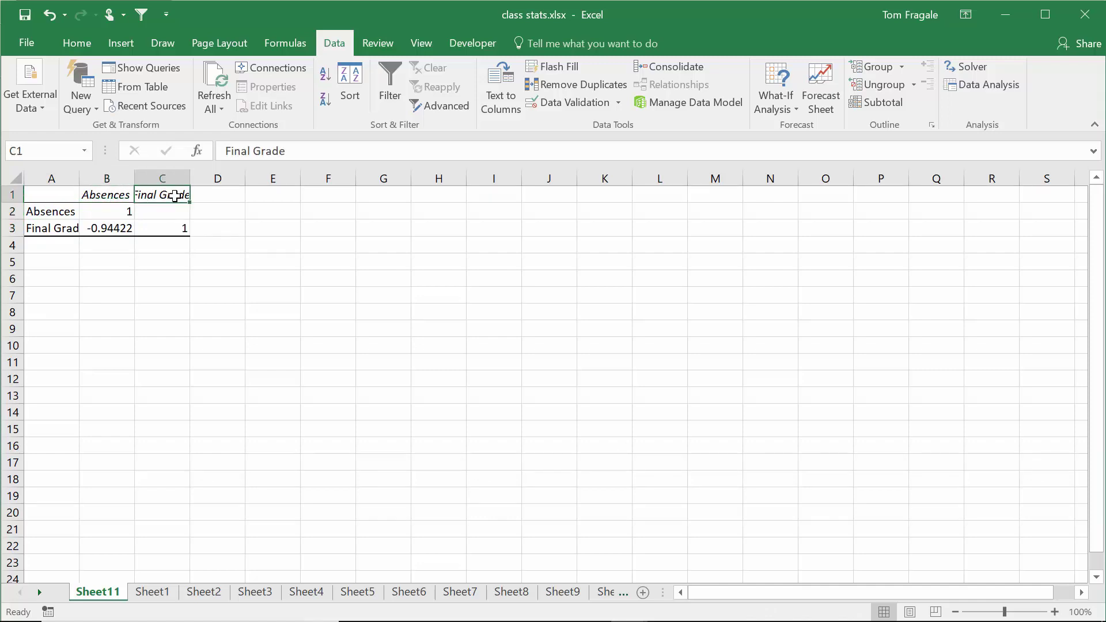
{"action": "left_click", "coordinate": [169, 227]}
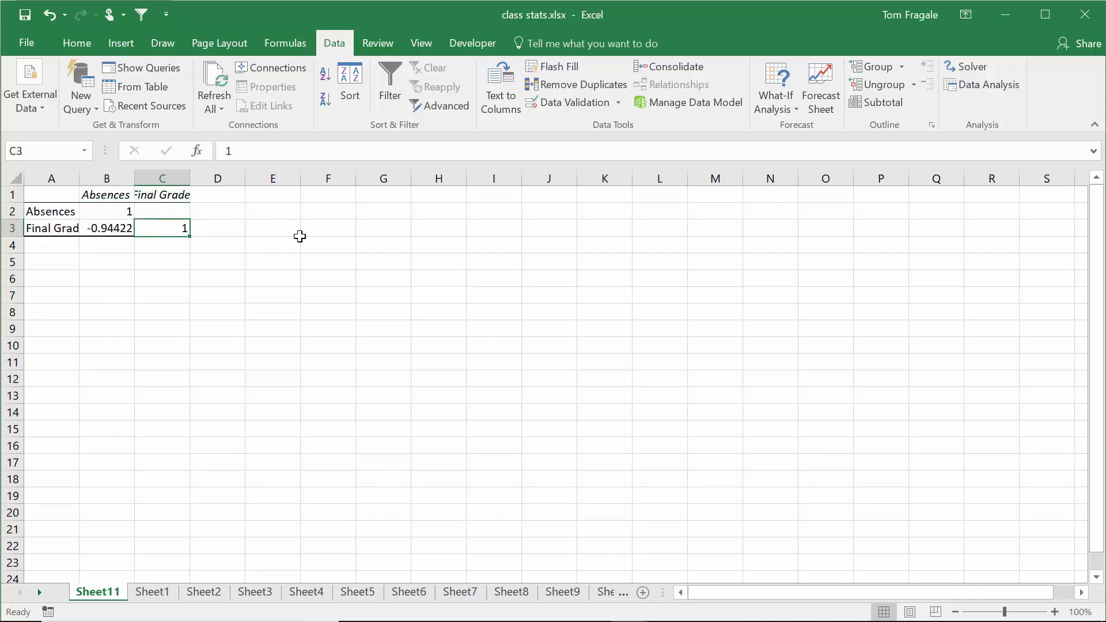
{"action": "left_click", "coordinate": [110, 226]}
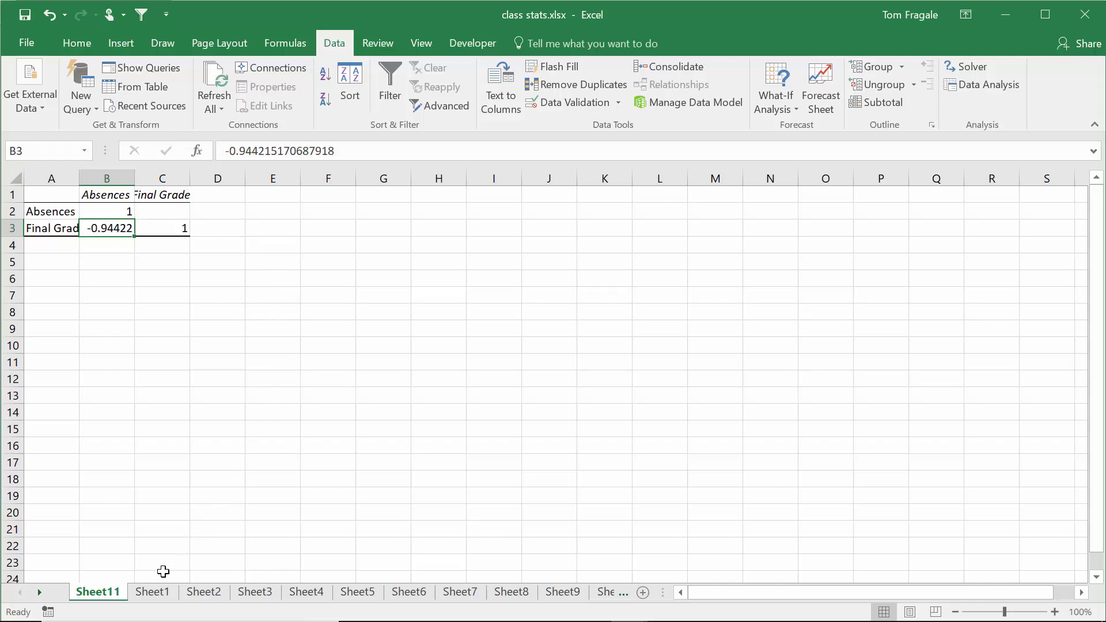
Return to Sheet1 and compare the absences with the final grades in columns D, E and F.
{"action": "left_click", "coordinate": [153, 593]}
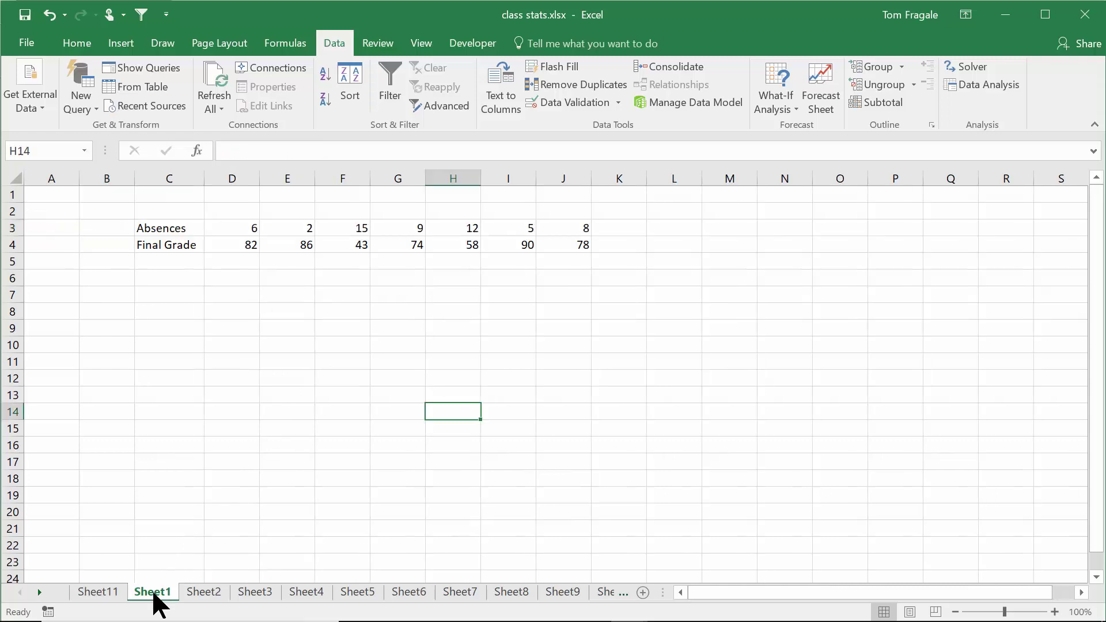
{"action": "left_click", "coordinate": [222, 226]}
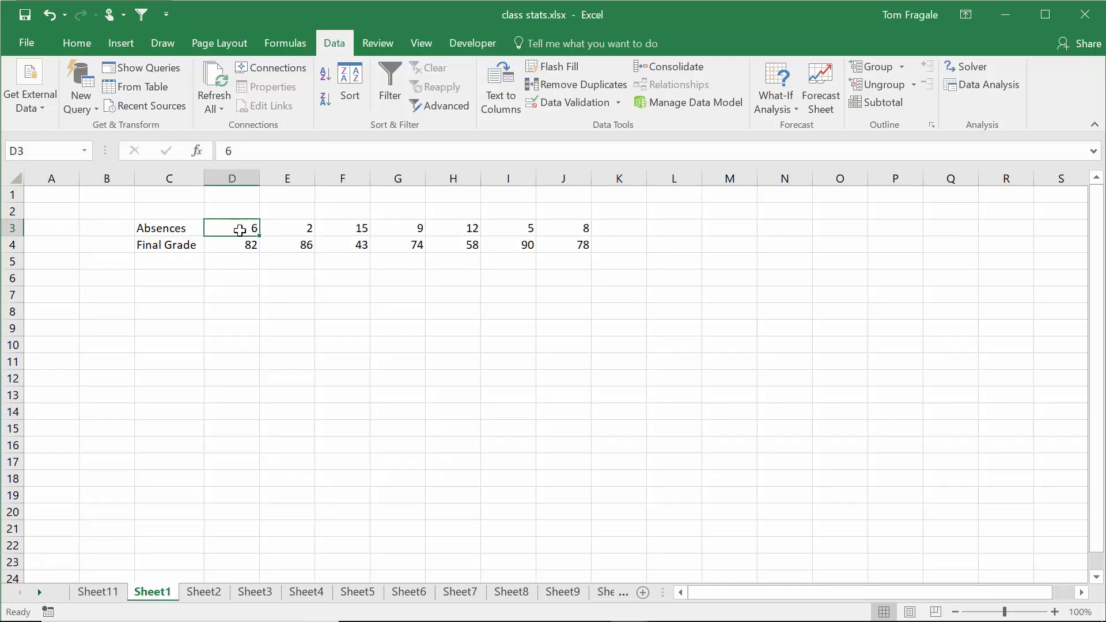
{"action": "left_click", "coordinate": [227, 246]}
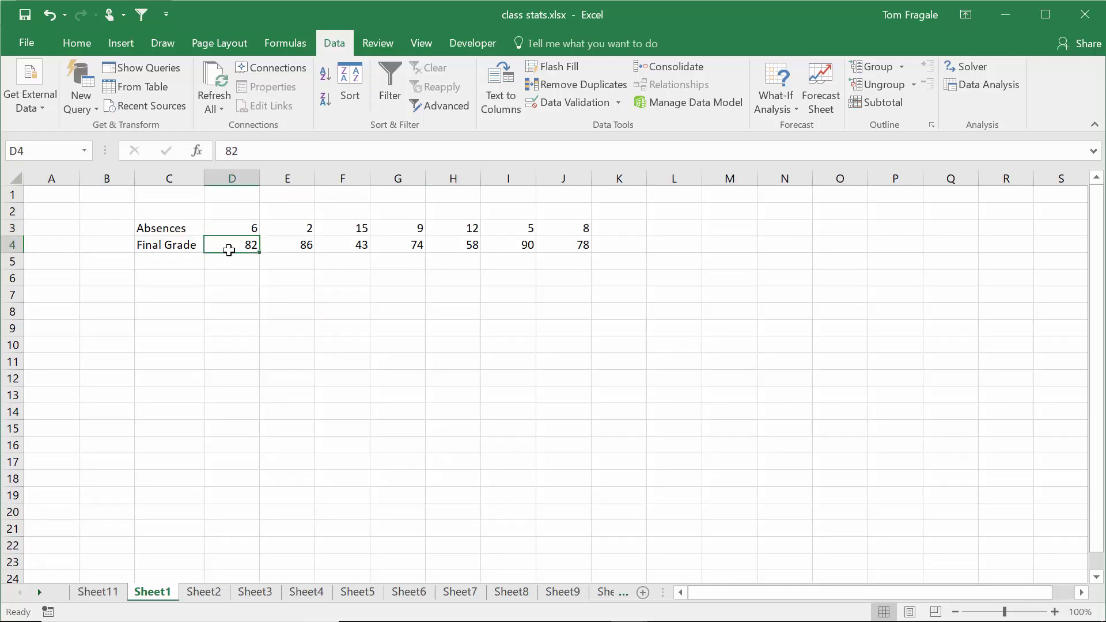
{"action": "left_click", "coordinate": [301, 225]}
{"action": "left_click", "coordinate": [292, 251]}
{"action": "left_click", "coordinate": [336, 233]}
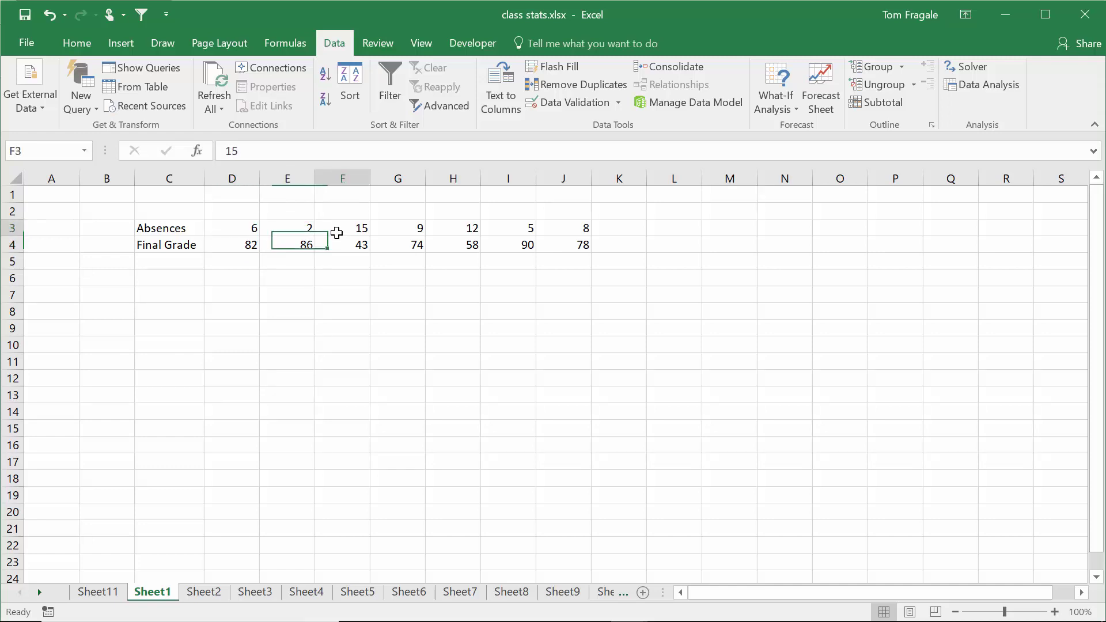
{"action": "left_click", "coordinate": [358, 241]}
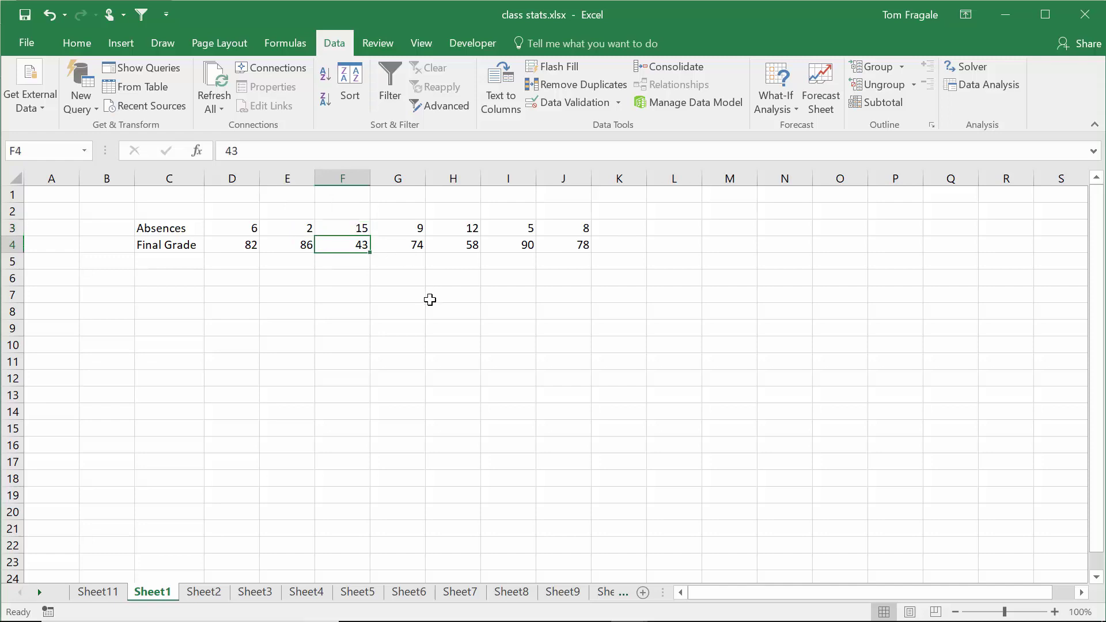
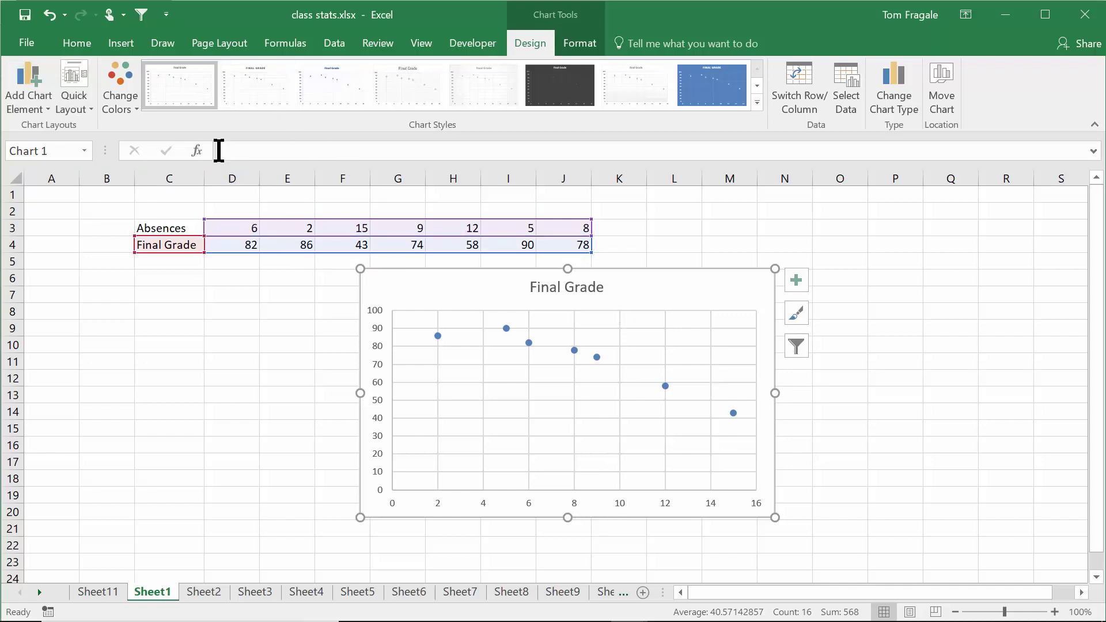
Add data labels above the points of the Final Grade scatter chart.
{"action": "left_click", "coordinate": [36, 104]}
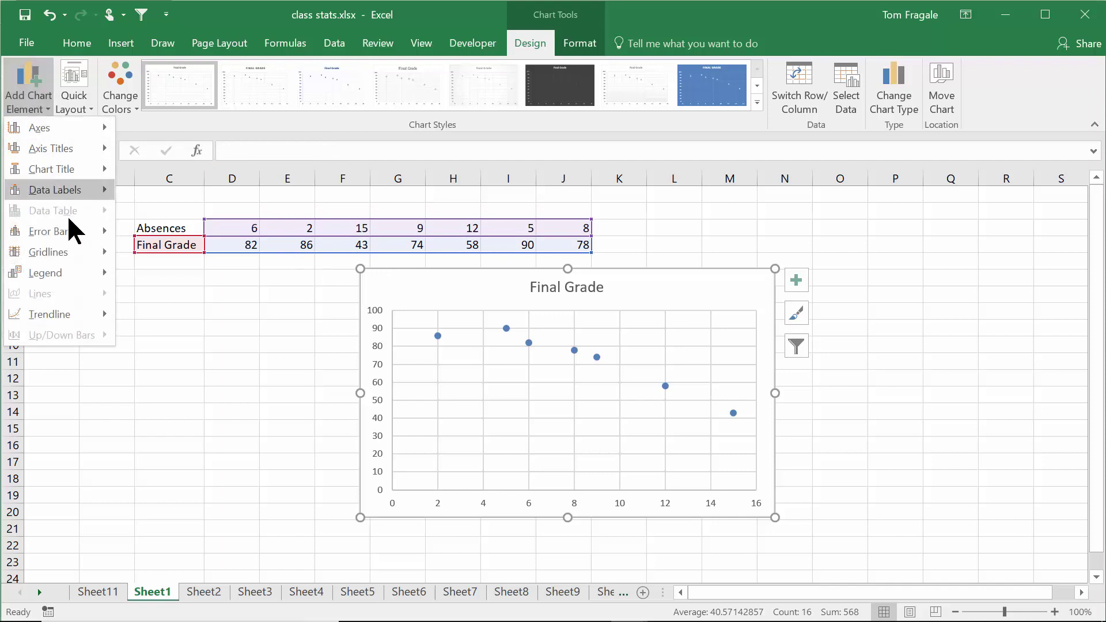
{"action": "mouse_move", "coordinate": [78, 160]}
{"action": "mouse_move", "coordinate": [81, 187]}
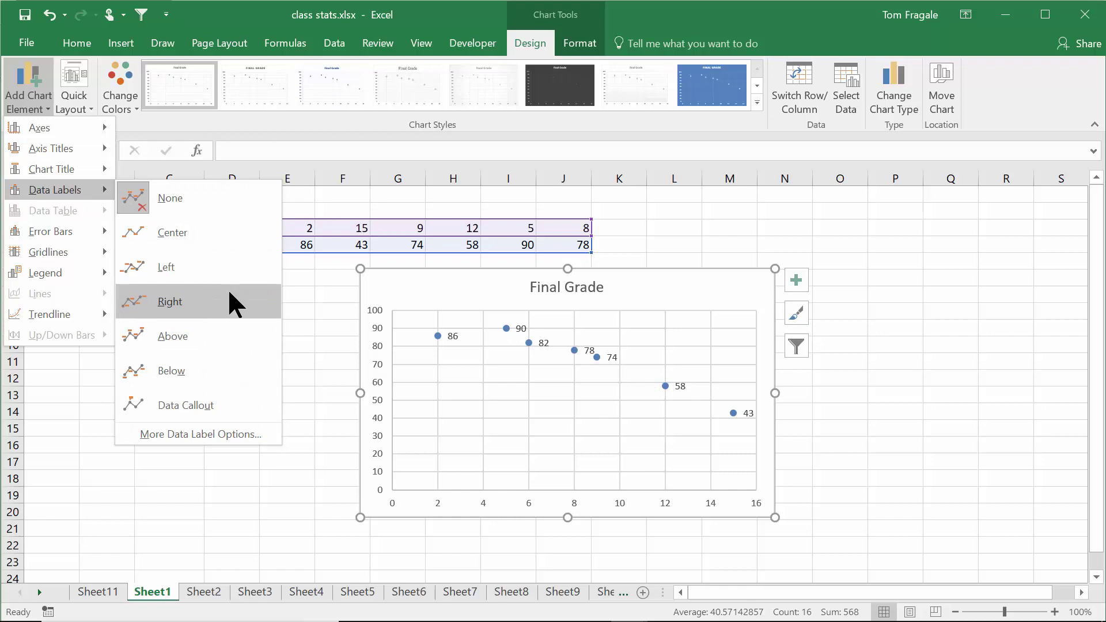
{"action": "left_click", "coordinate": [218, 334]}
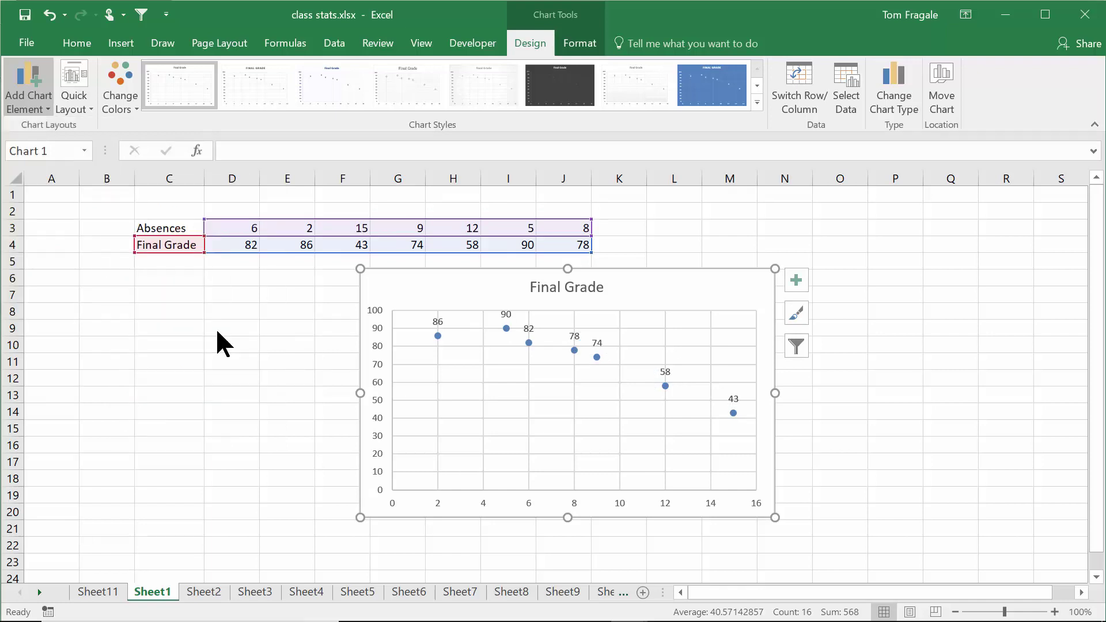
Add a linear trendline to the Final Grade scatter chart.
{"action": "left_click", "coordinate": [27, 107]}
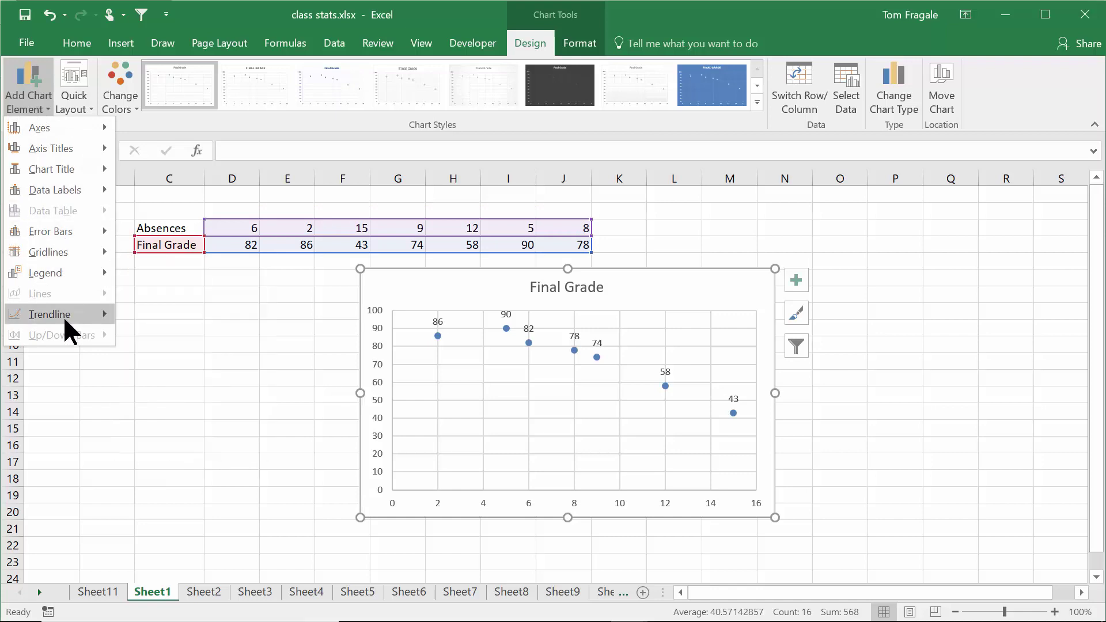
{"action": "mouse_move", "coordinate": [63, 316]}
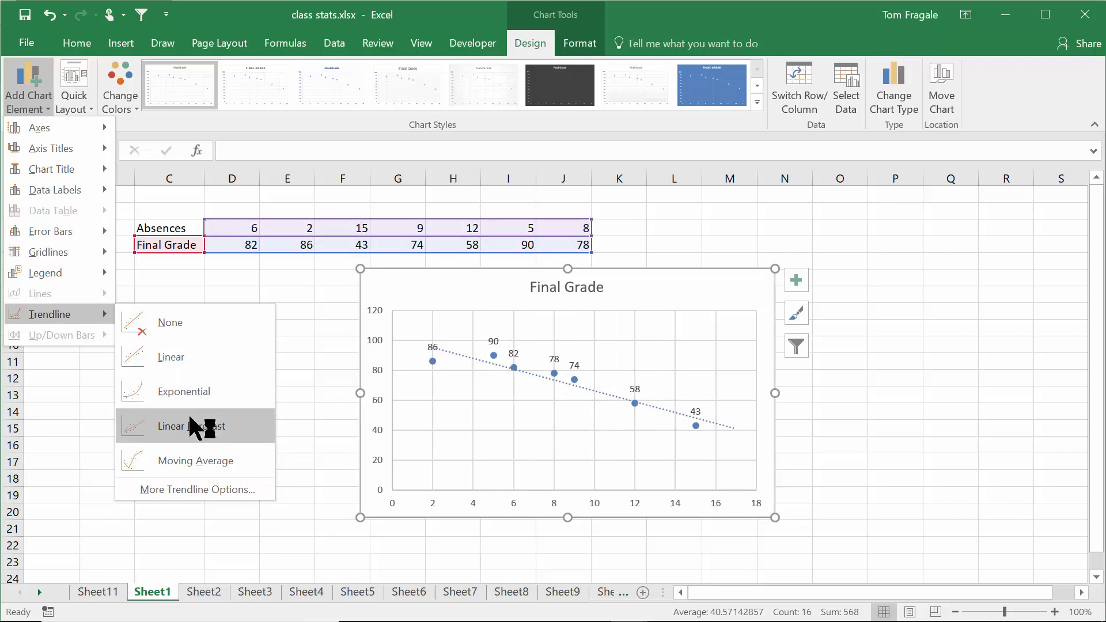
{"action": "left_click", "coordinate": [194, 364]}
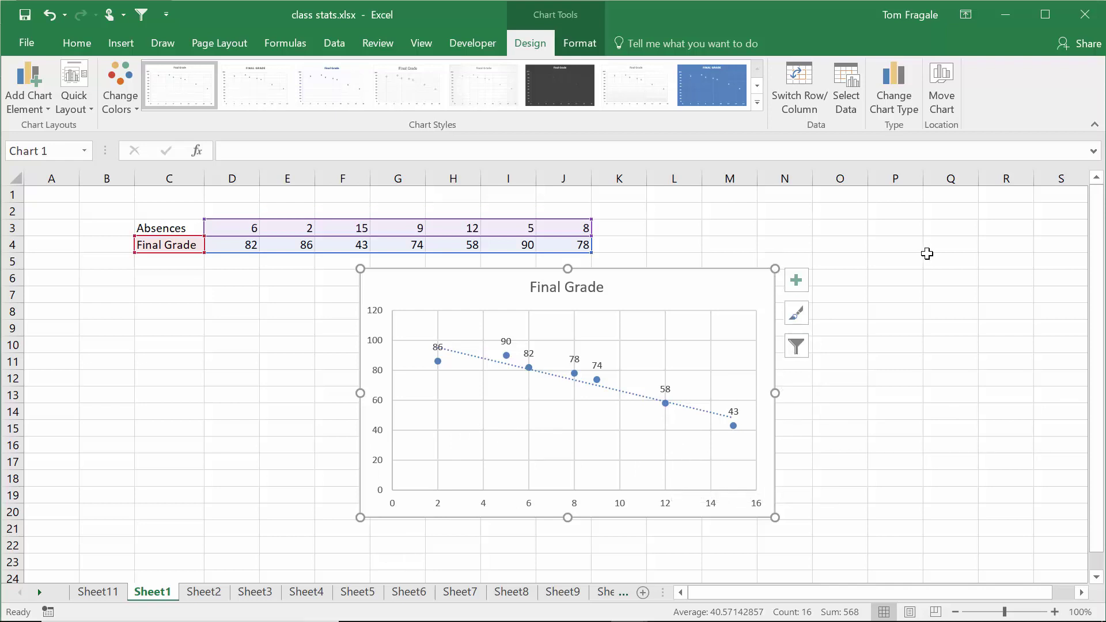
Check the absences value in I3 against its chart point and move the chart directly beneath the data, across columns C to J.
{"action": "left_click", "coordinate": [509, 227]}
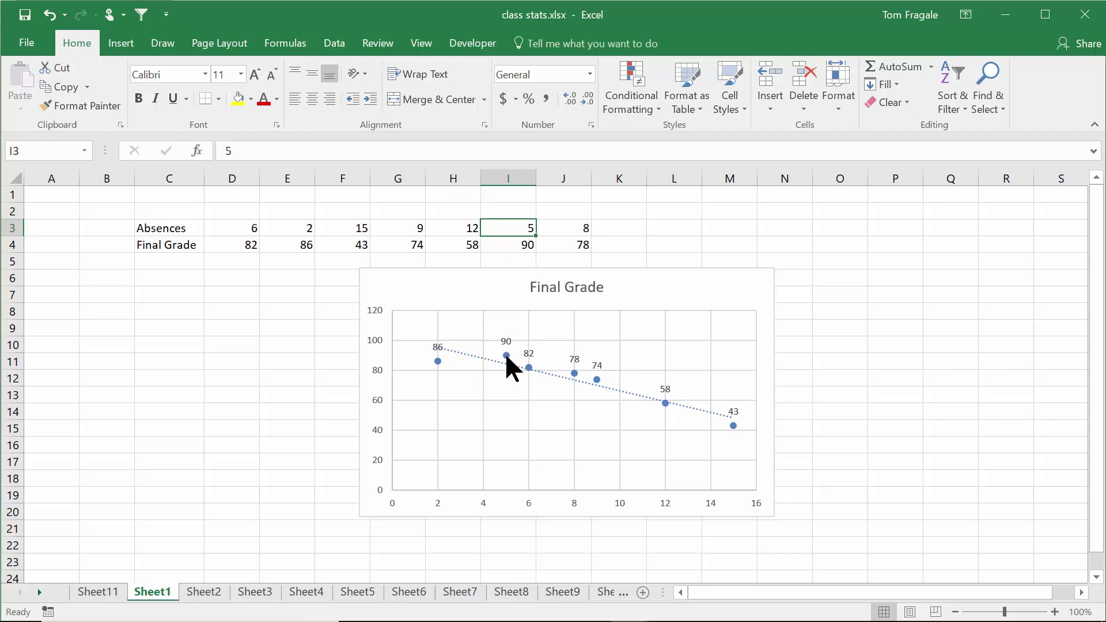
{"action": "mouse_move", "coordinate": [505, 352]}
{"action": "left_click_drag", "start_coordinate": [716, 284], "coordinate": [538, 291]}
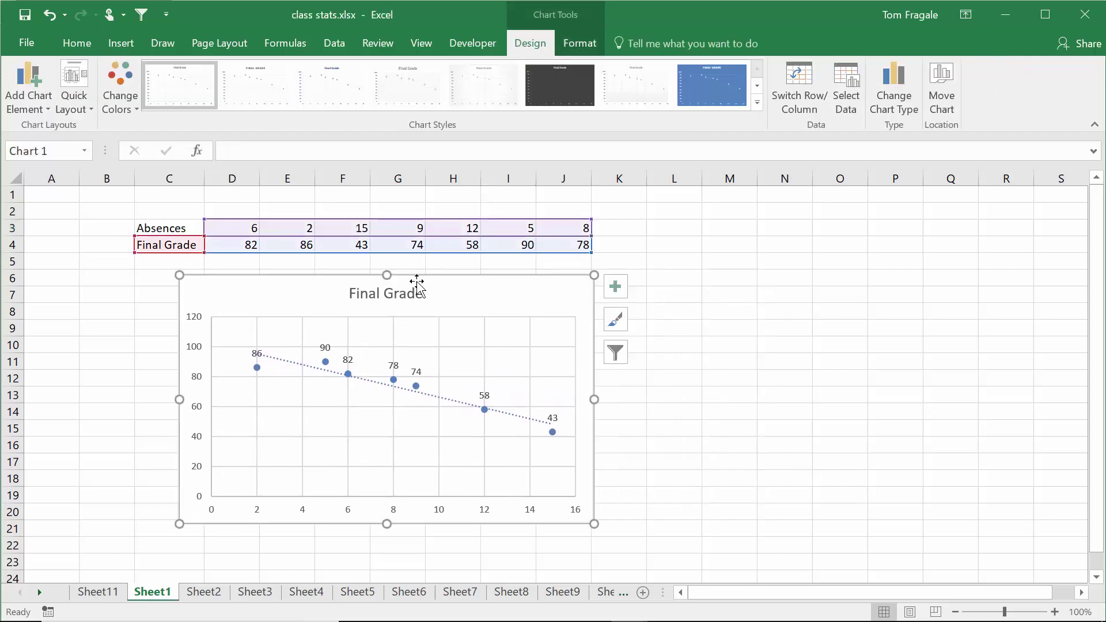